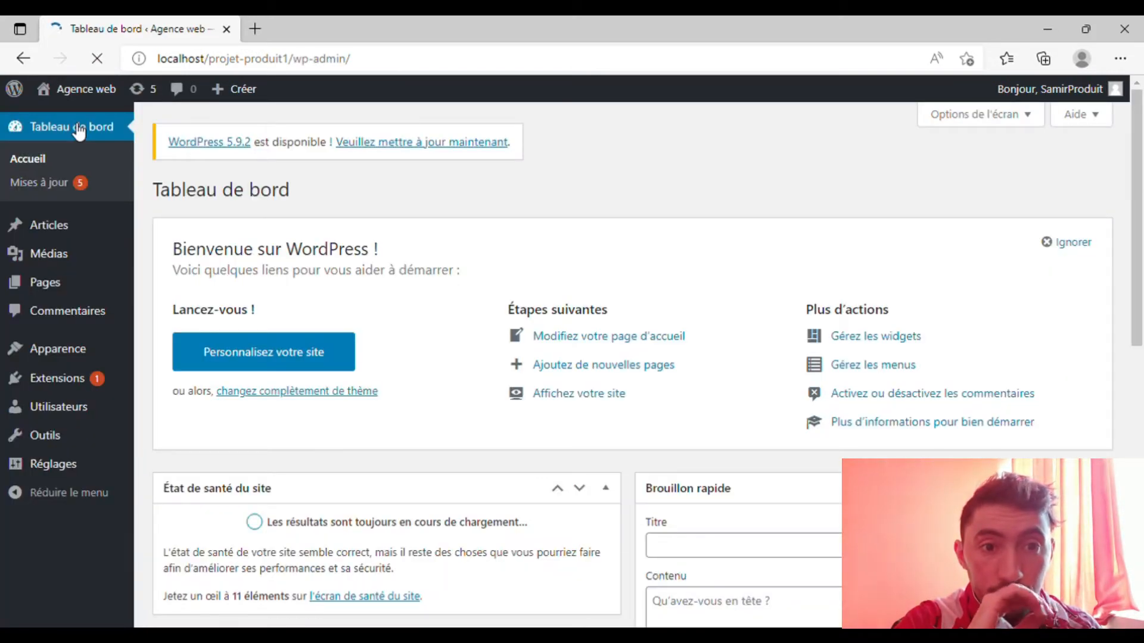
Step: Add a new article category named WordPress with the slug wordpress and no parent
mouse_move(49, 225)
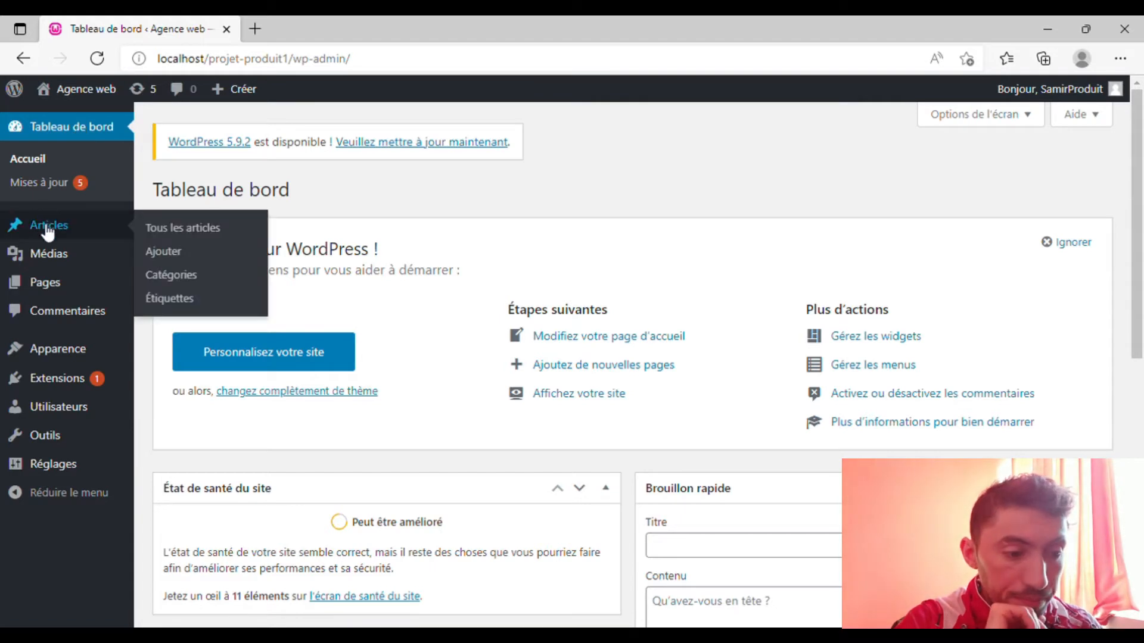
click(183, 285)
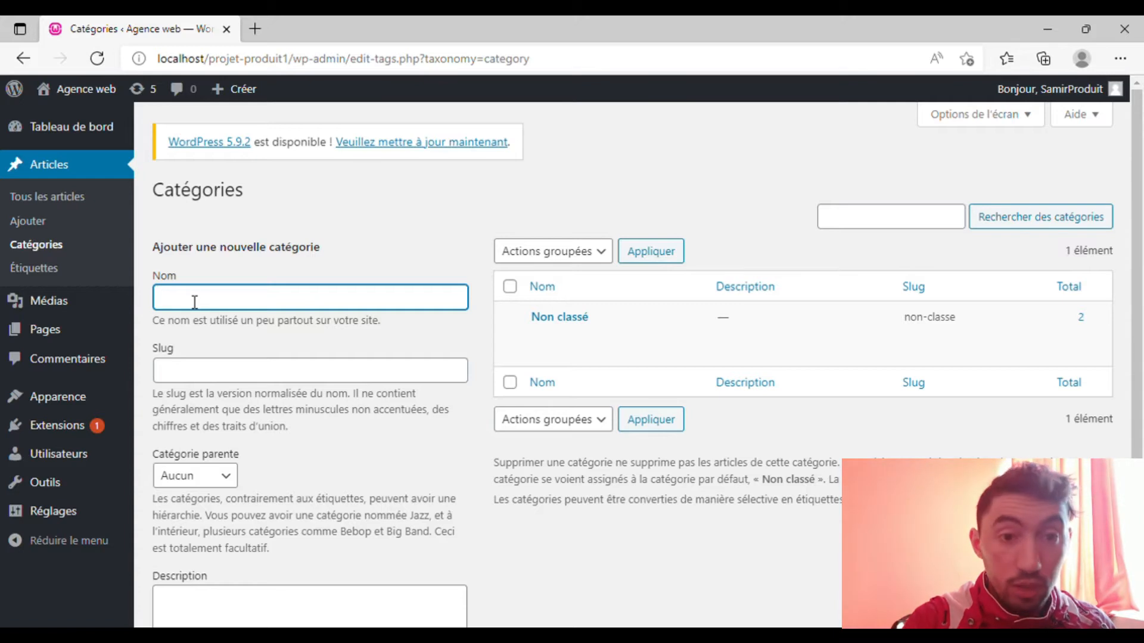
text(W)
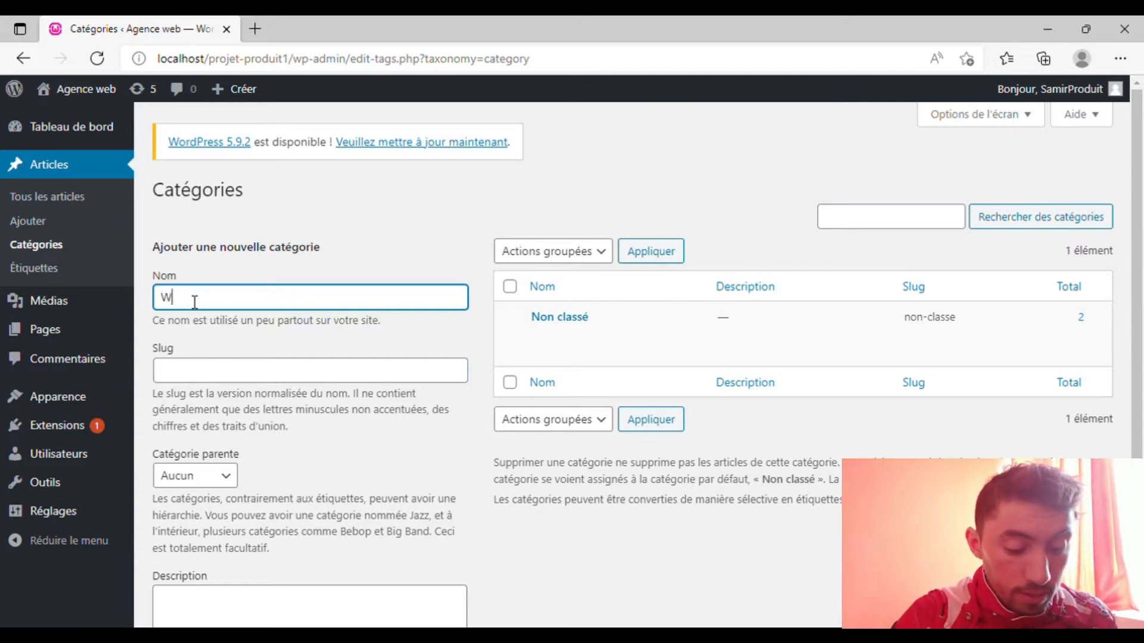
text(ord)
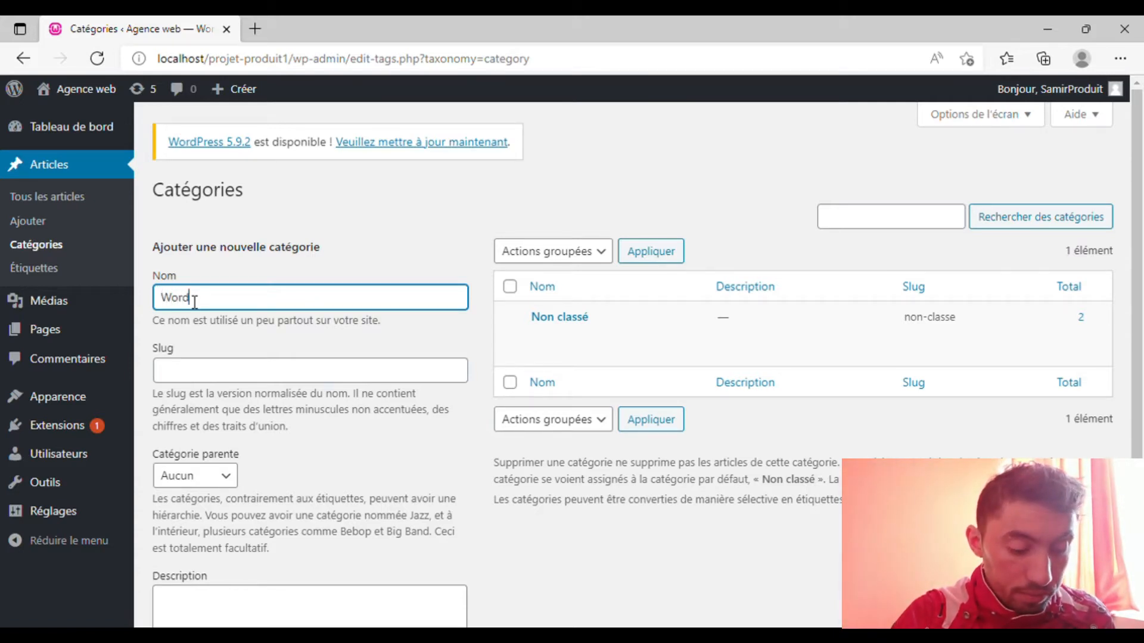
text(Press)
key(Tab)
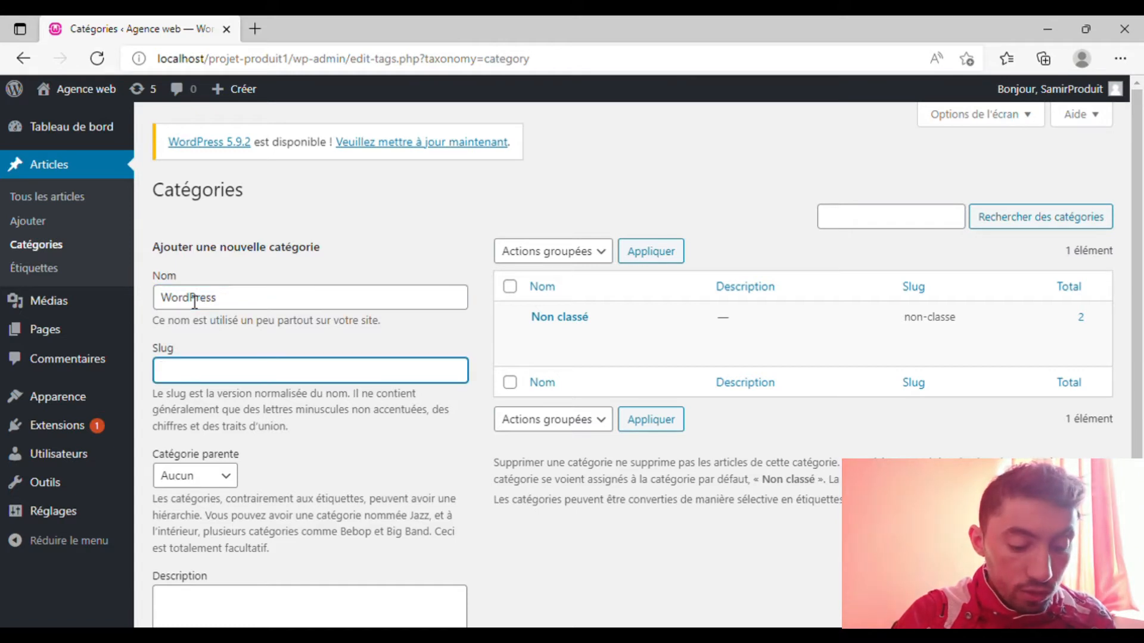
text(wordpress)
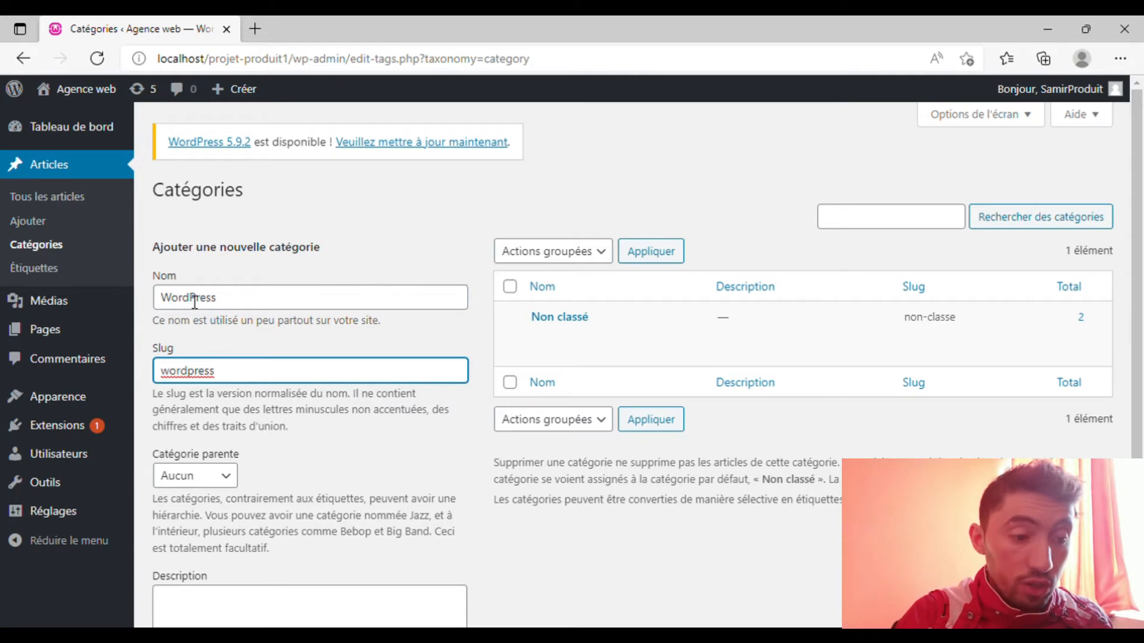
click(232, 310)
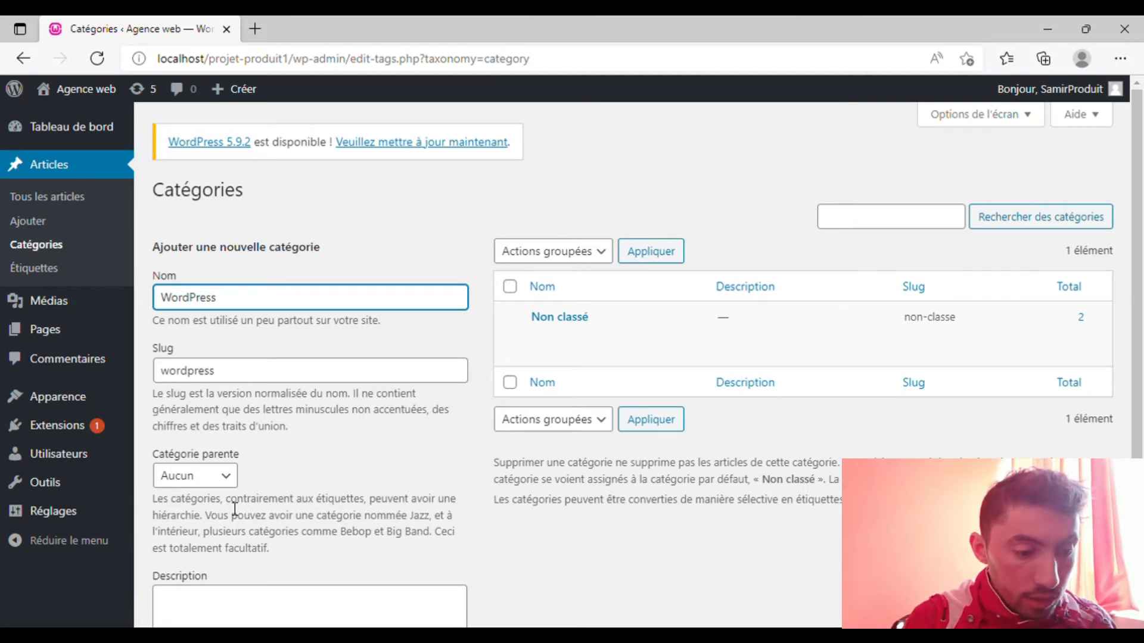
click(894, 500)
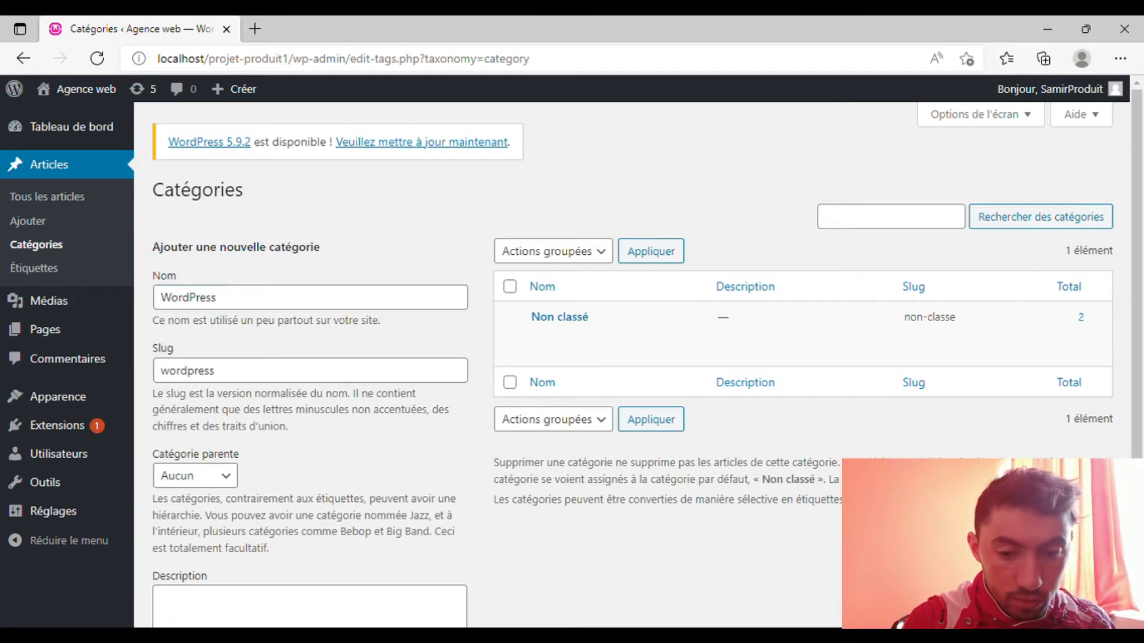
scroll(894, 501, down, 1)
scroll(893, 501, down, 2)
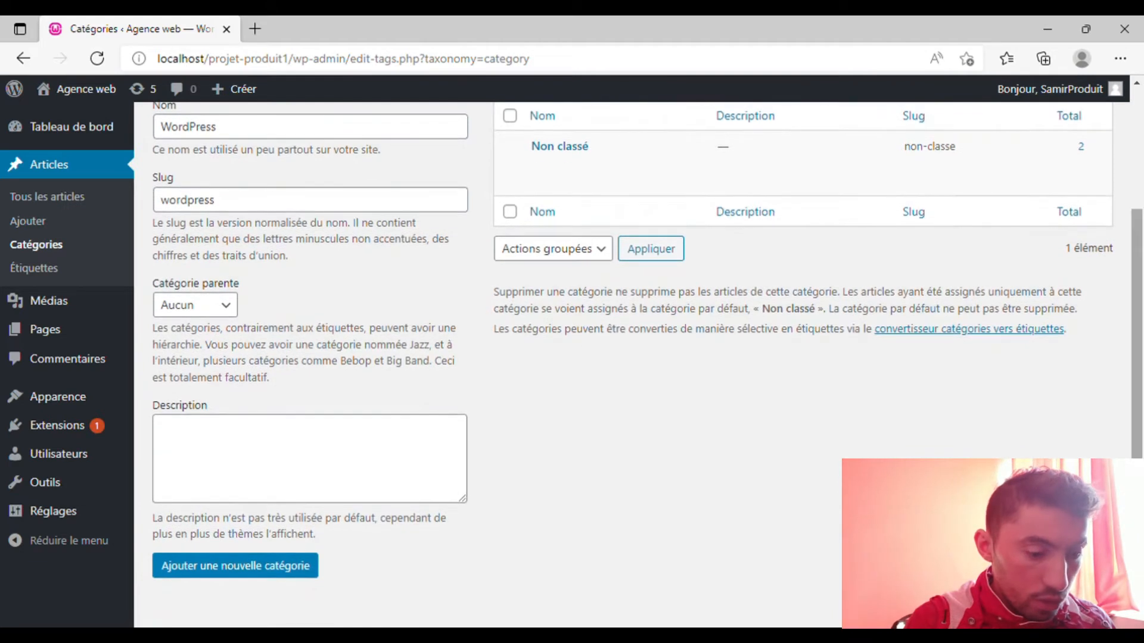
click(319, 566)
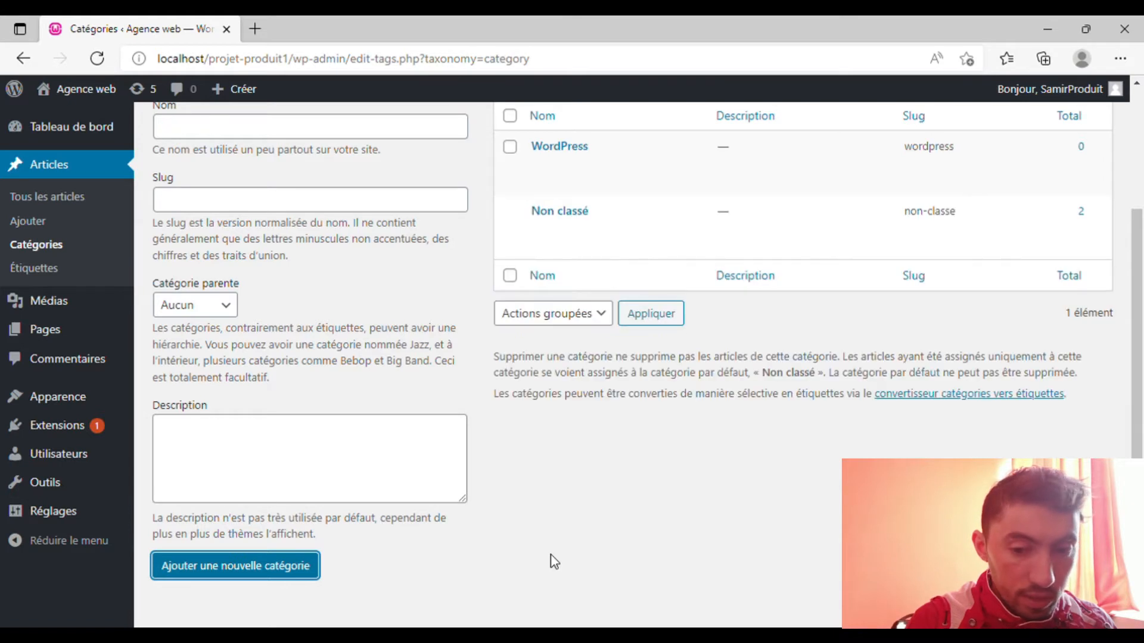
Step: Add a category named Url with the slug url, under the parent category WordPress
scroll(1142, 444, up, 1)
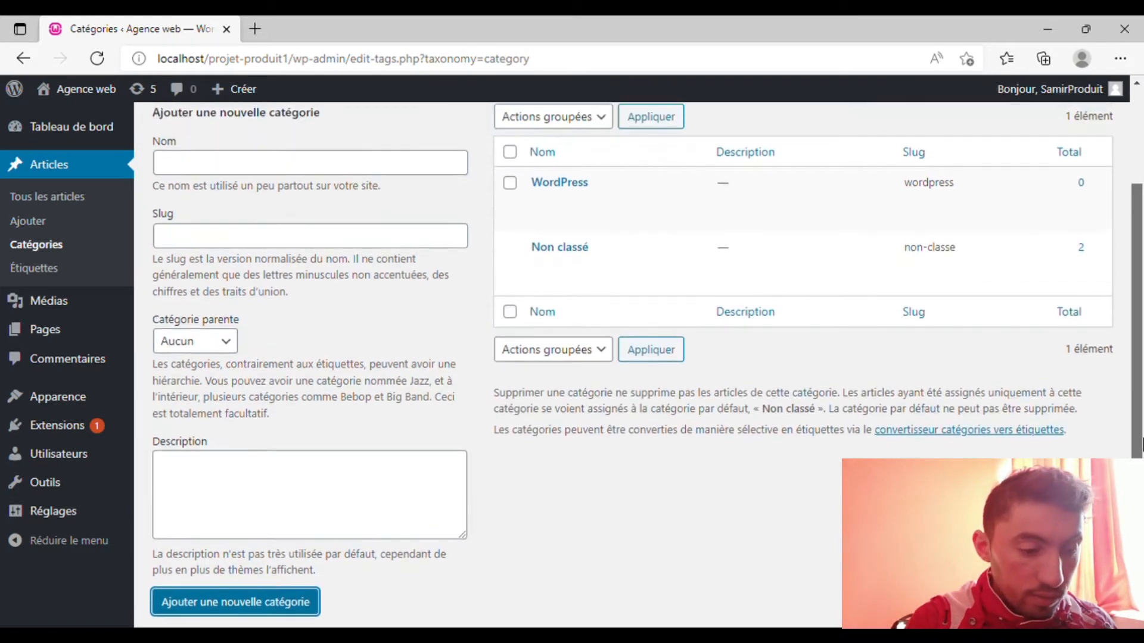
click(295, 175)
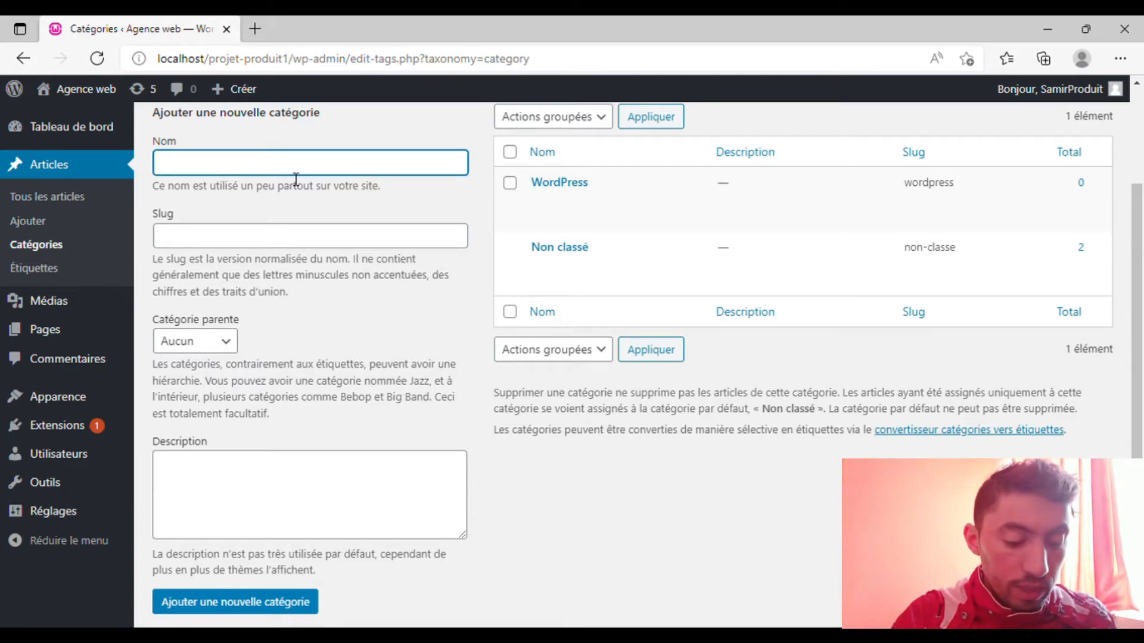
text(Un)
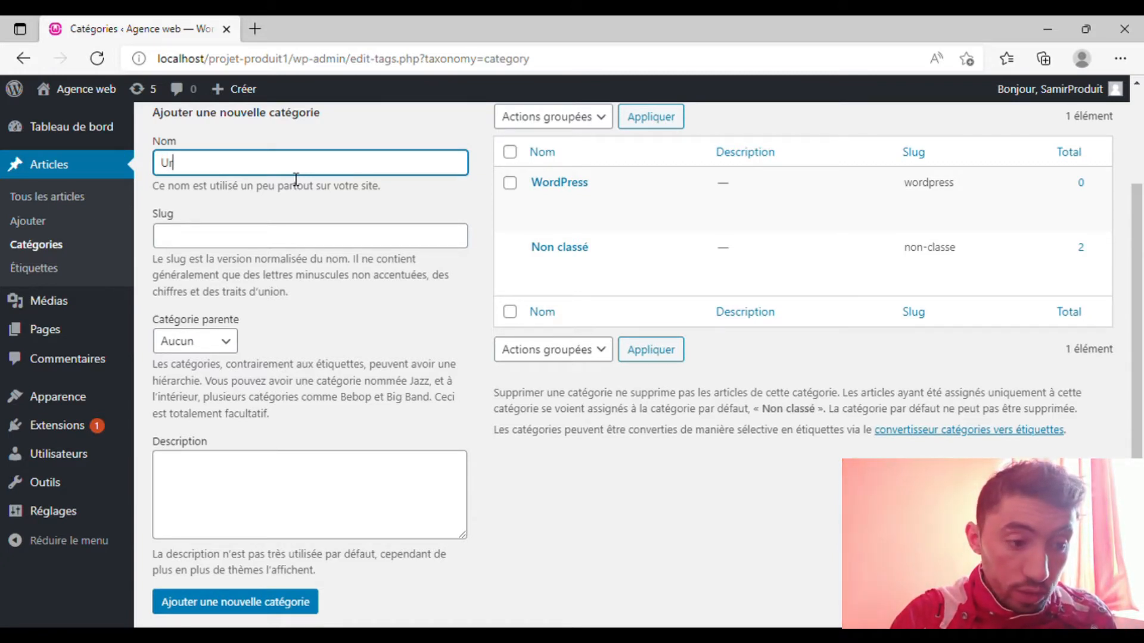
text(l)
key(Tab)
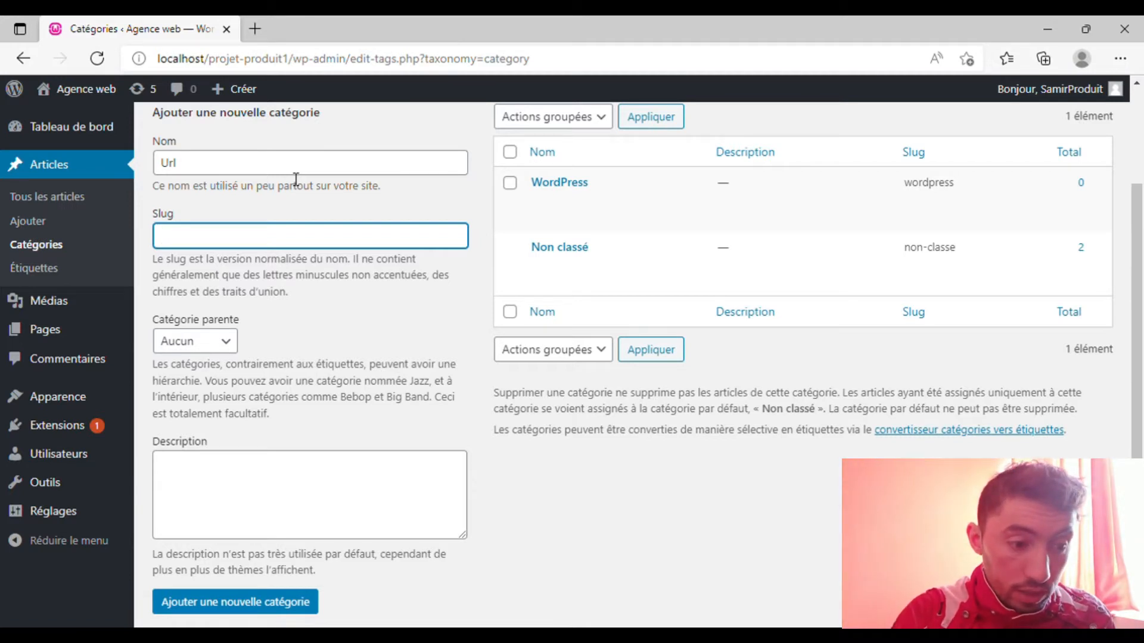
text(url)
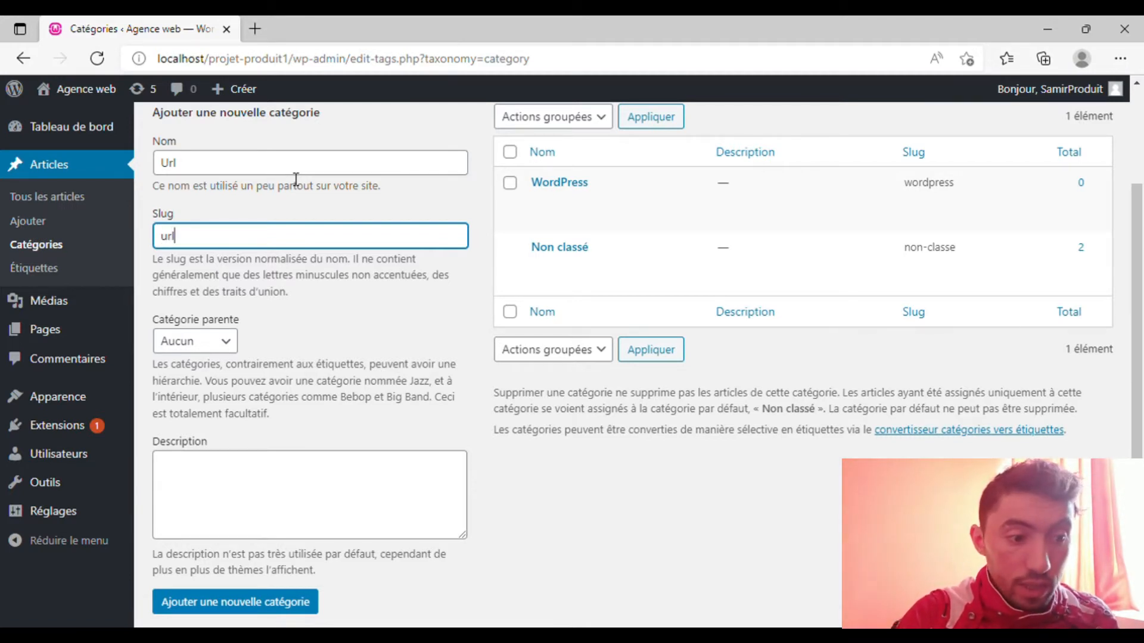
click(195, 344)
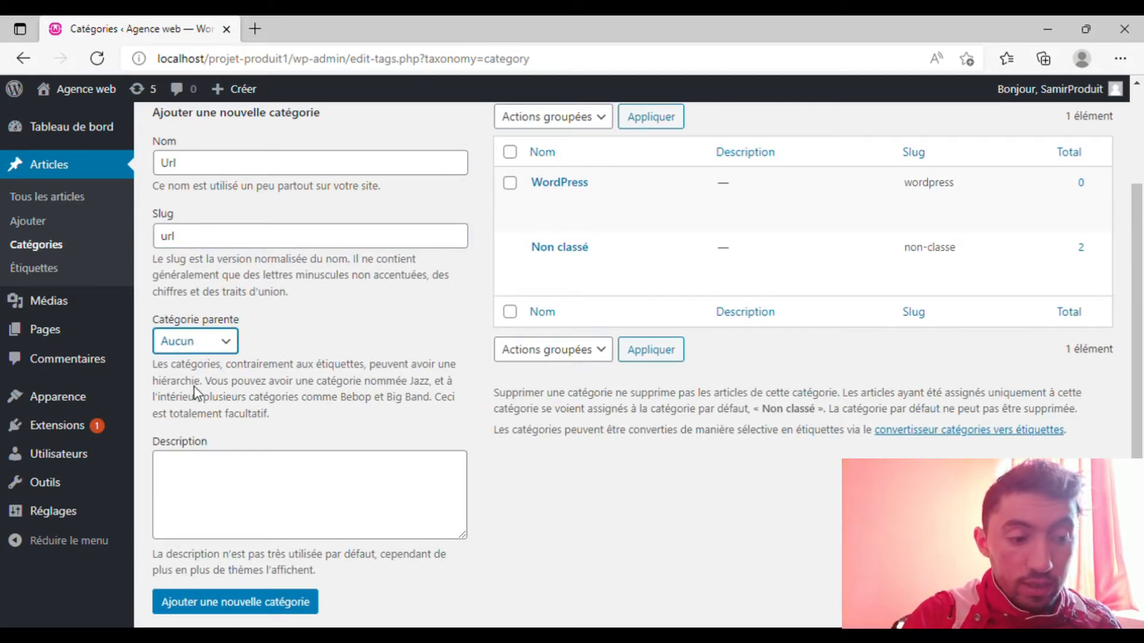
key(Down)
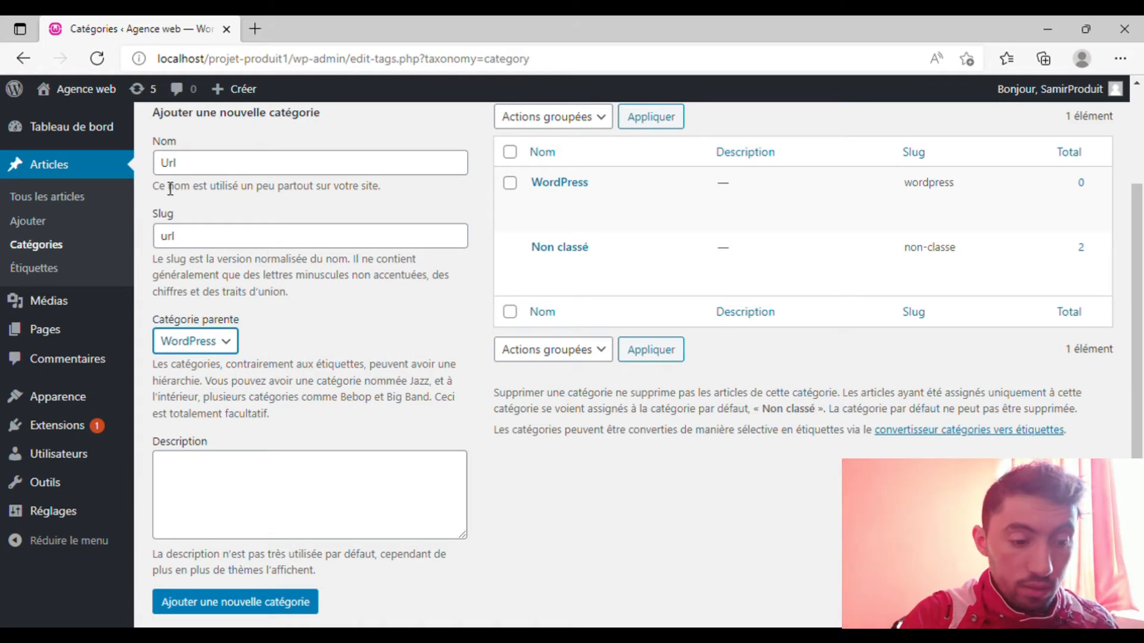
click(252, 606)
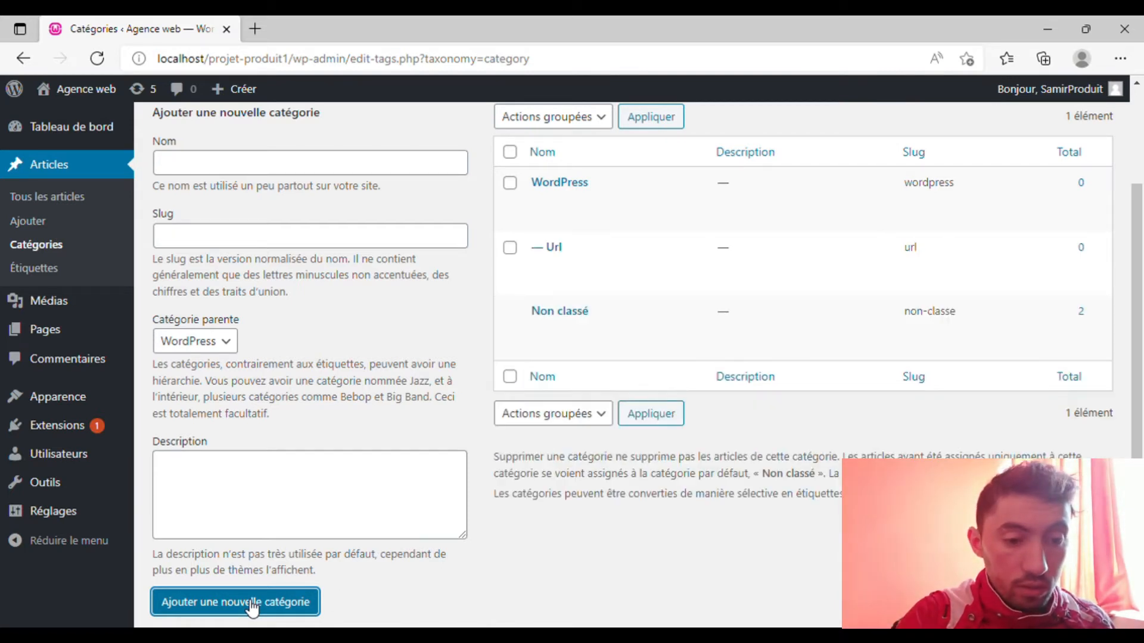
Step: Open the article "Comment changer un permalien" for editing from the list of all articles
mouse_move(546, 253)
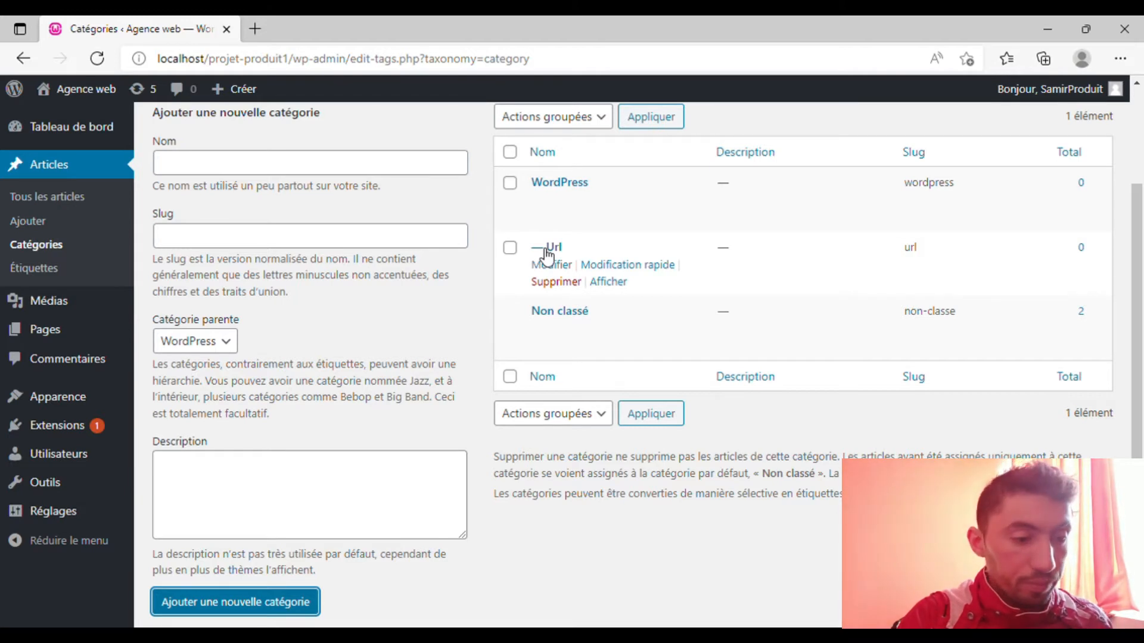
mouse_move(567, 213)
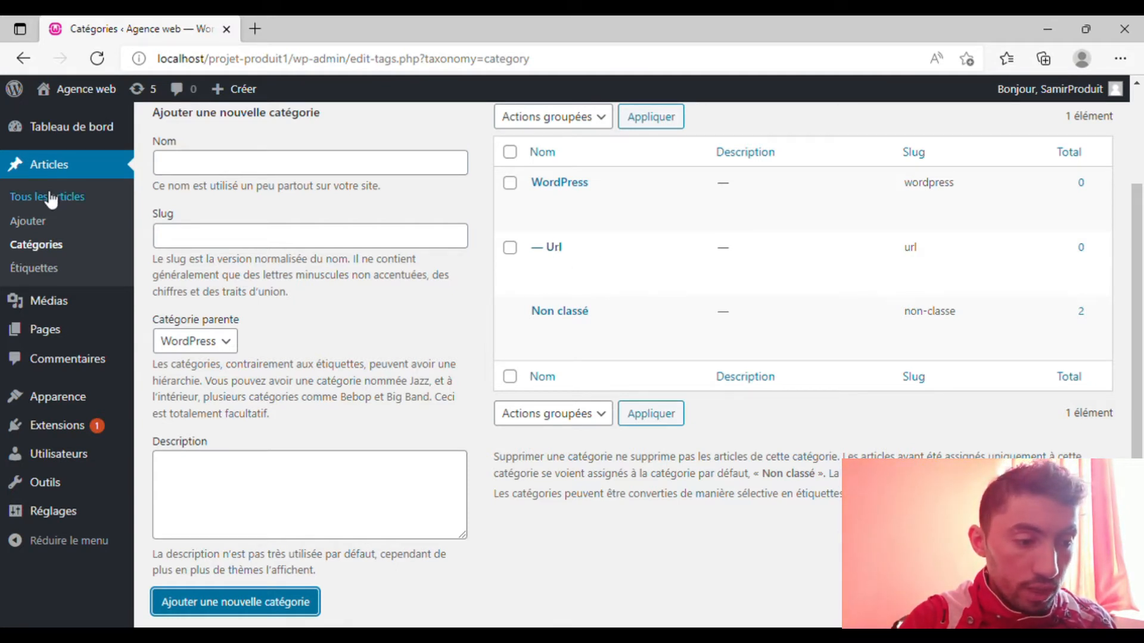
click(51, 201)
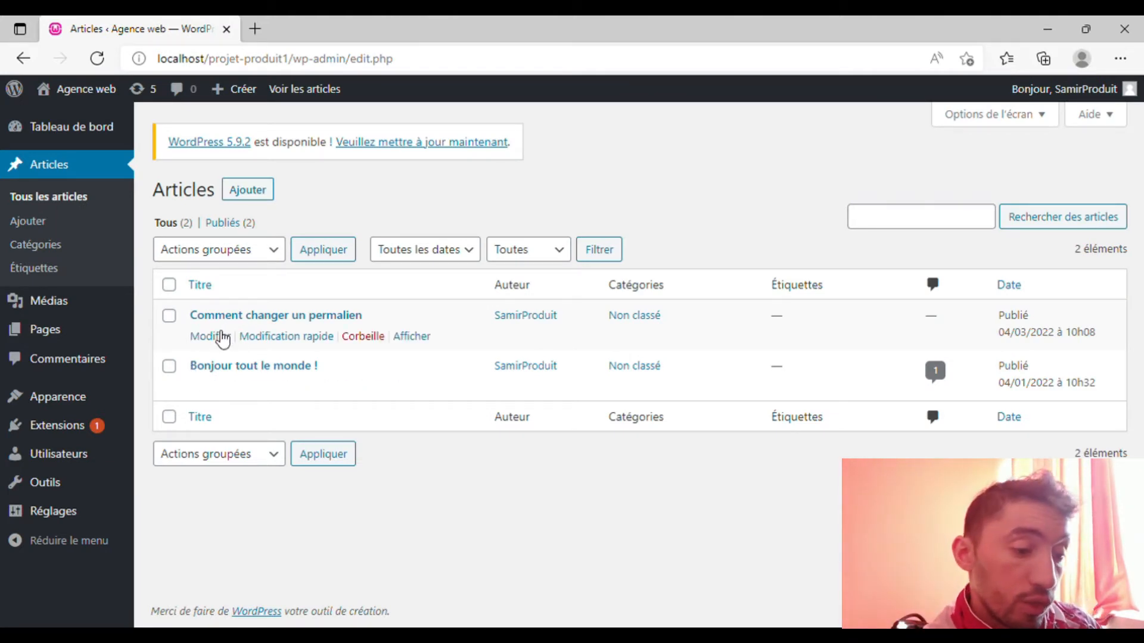
click(222, 342)
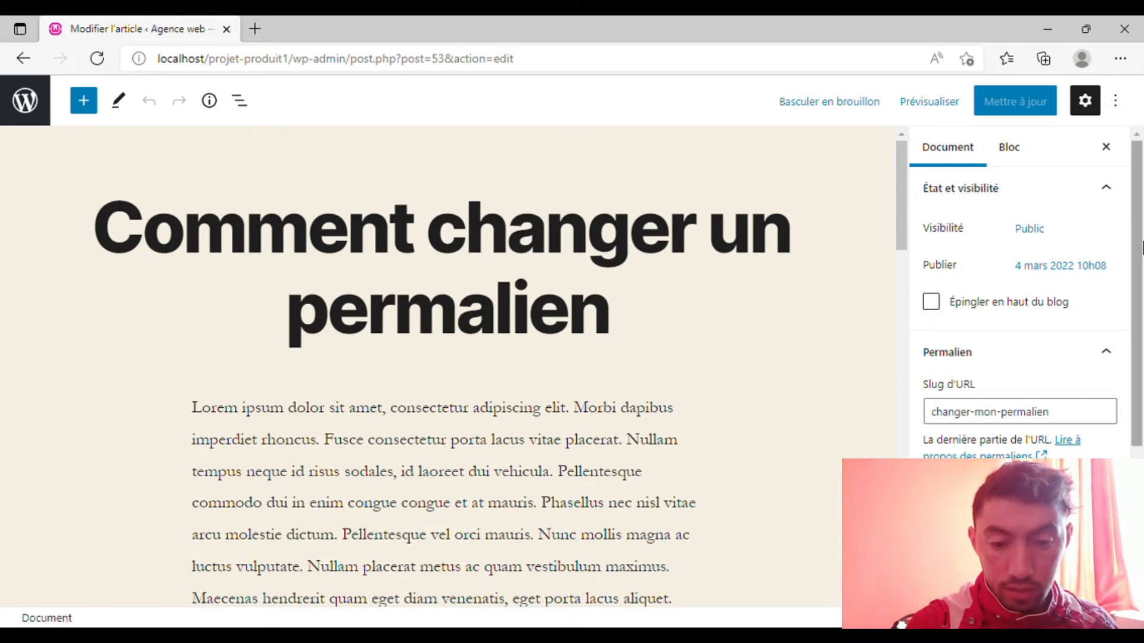
Step: Replace the article's category Non classé with WordPress and update the article
drag(1141, 247, 1142, 400)
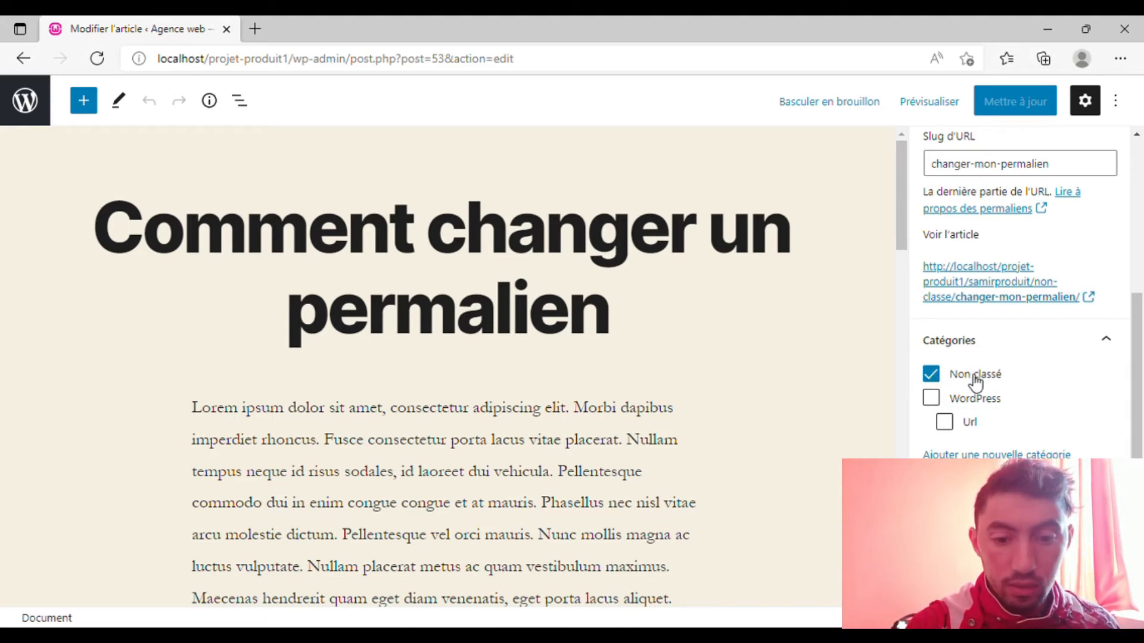
click(936, 380)
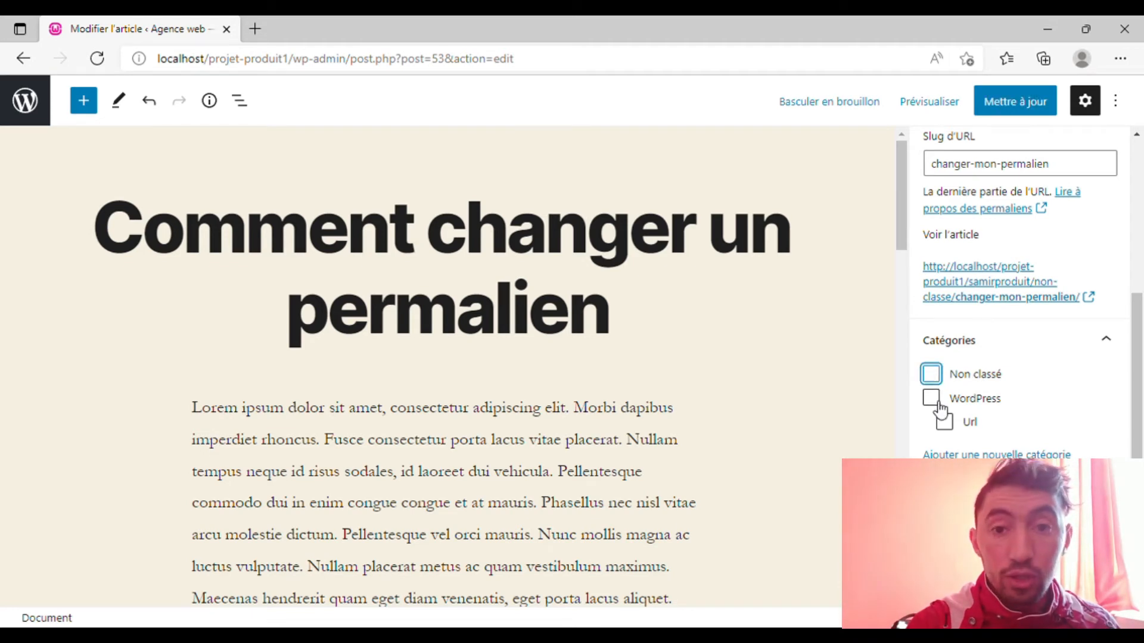
click(939, 408)
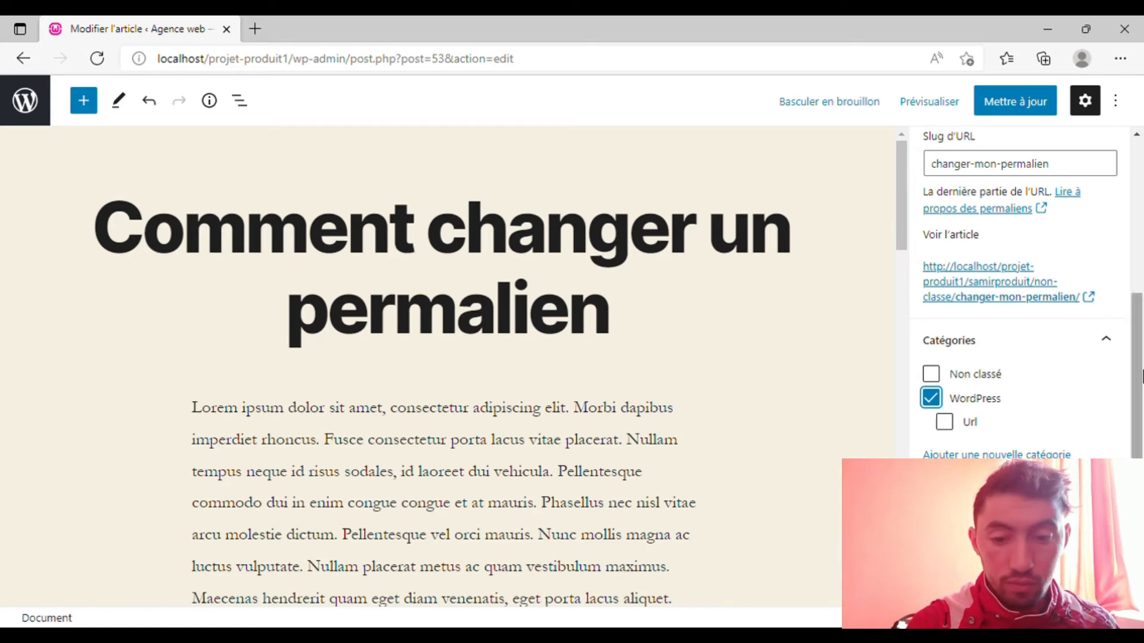
drag(1141, 370, 1142, 312)
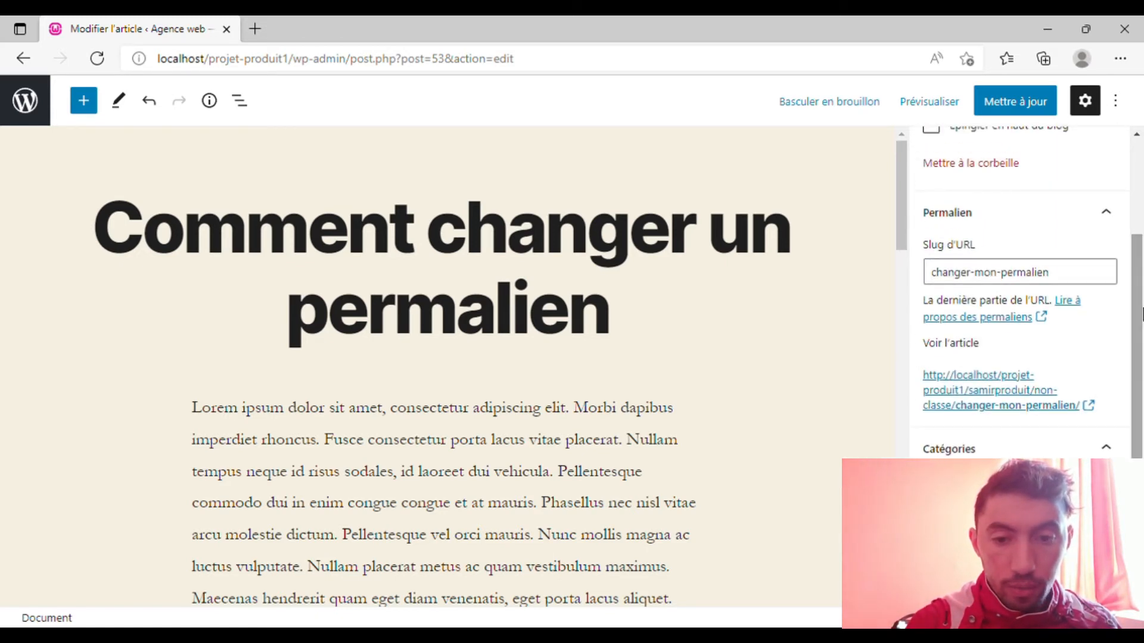
click(1025, 104)
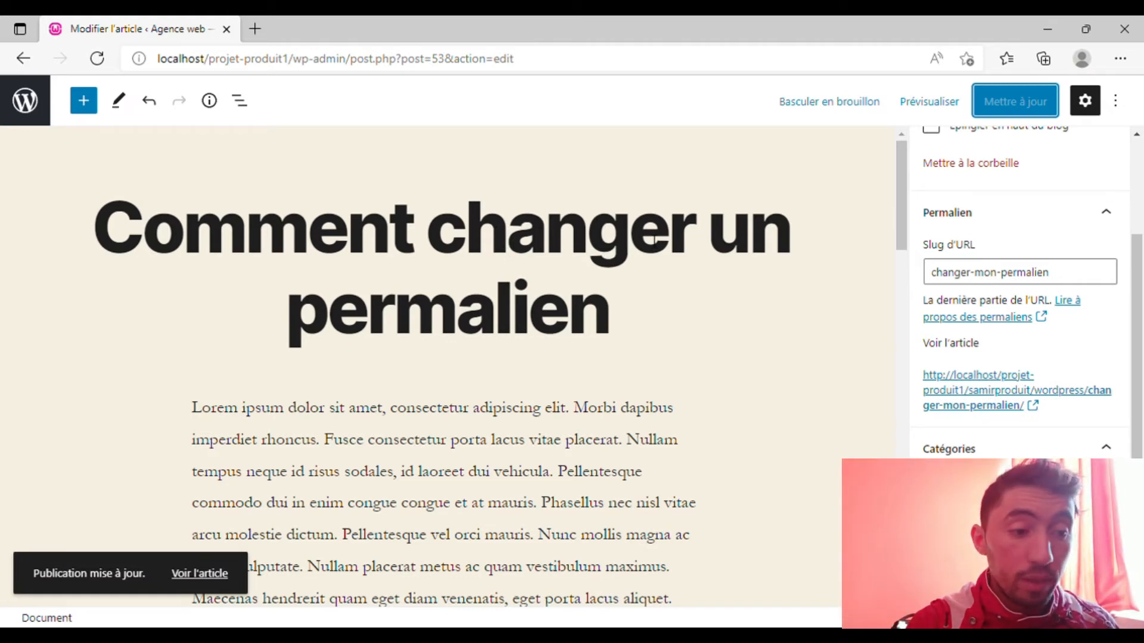
Step: View the published article, examine the category and slug parts of its URL, and return to the article editor
click(193, 574)
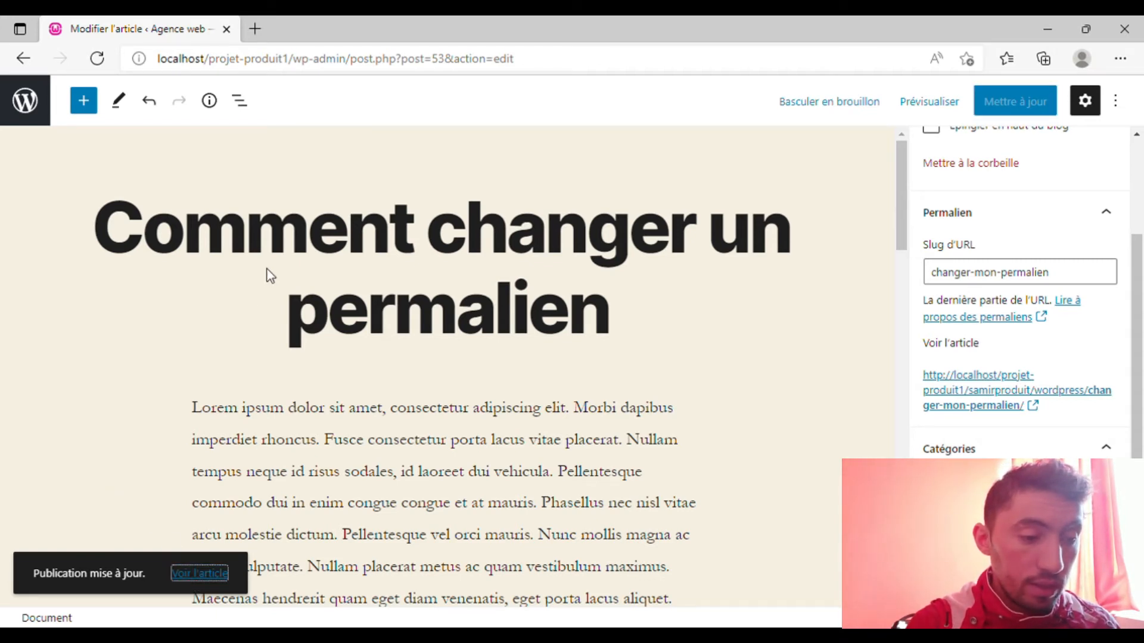
click(295, 24)
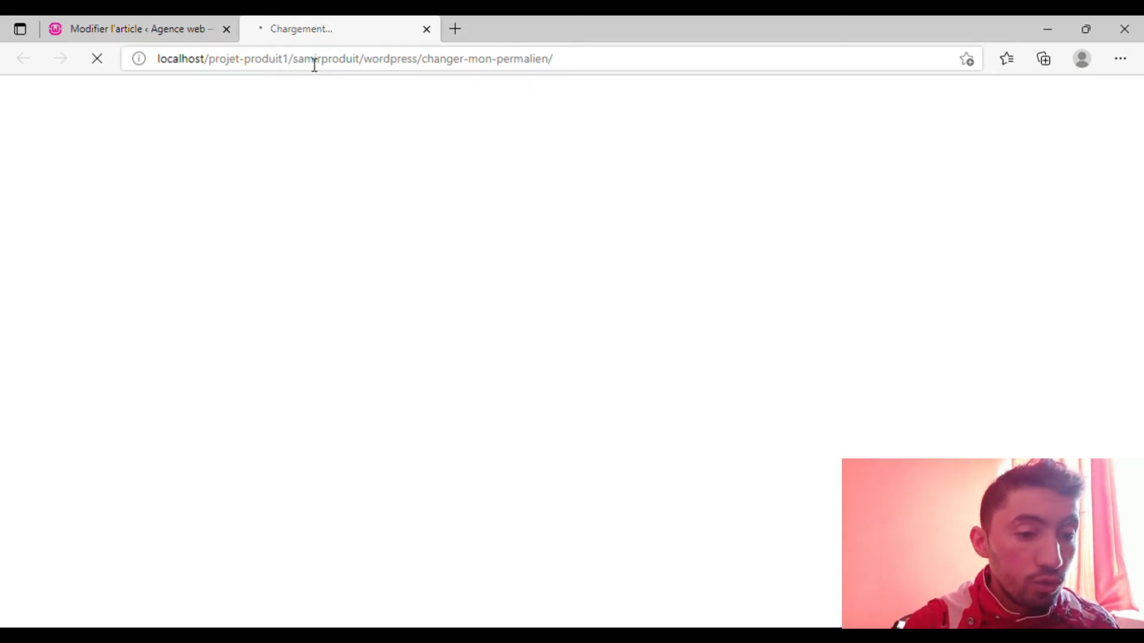
drag(363, 66, 425, 70)
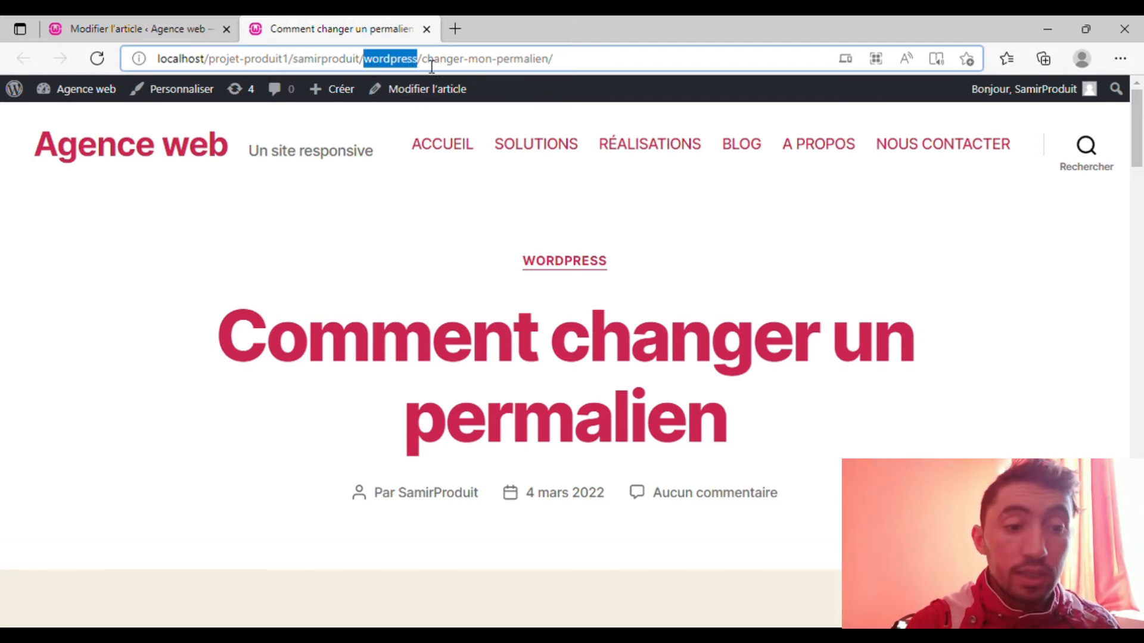
drag(421, 62, 547, 65)
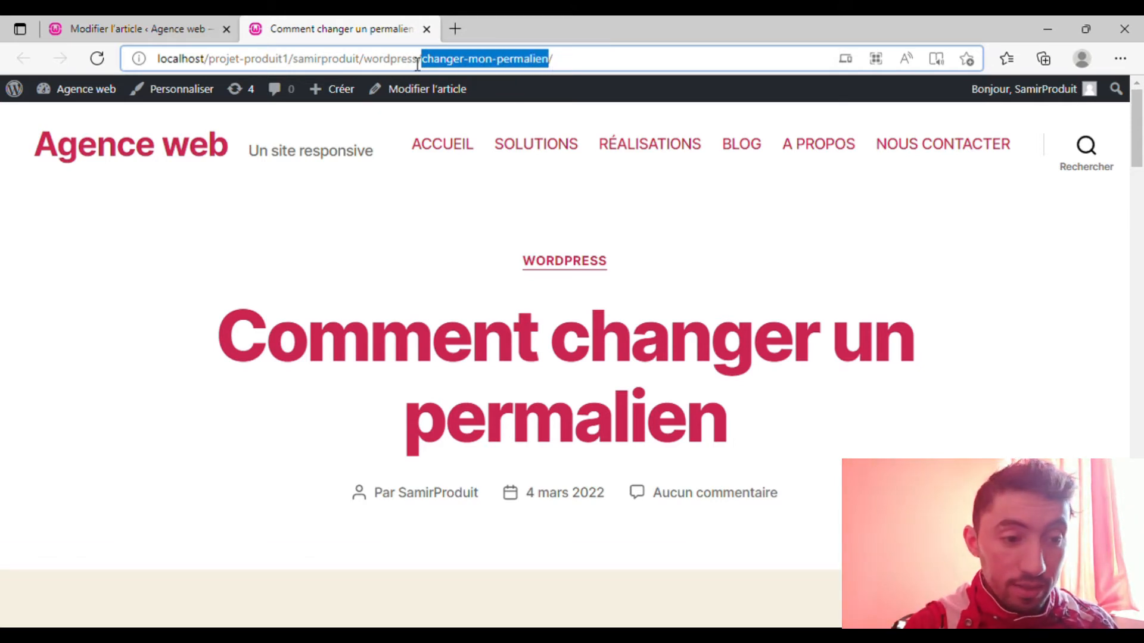
drag(419, 64, 361, 66)
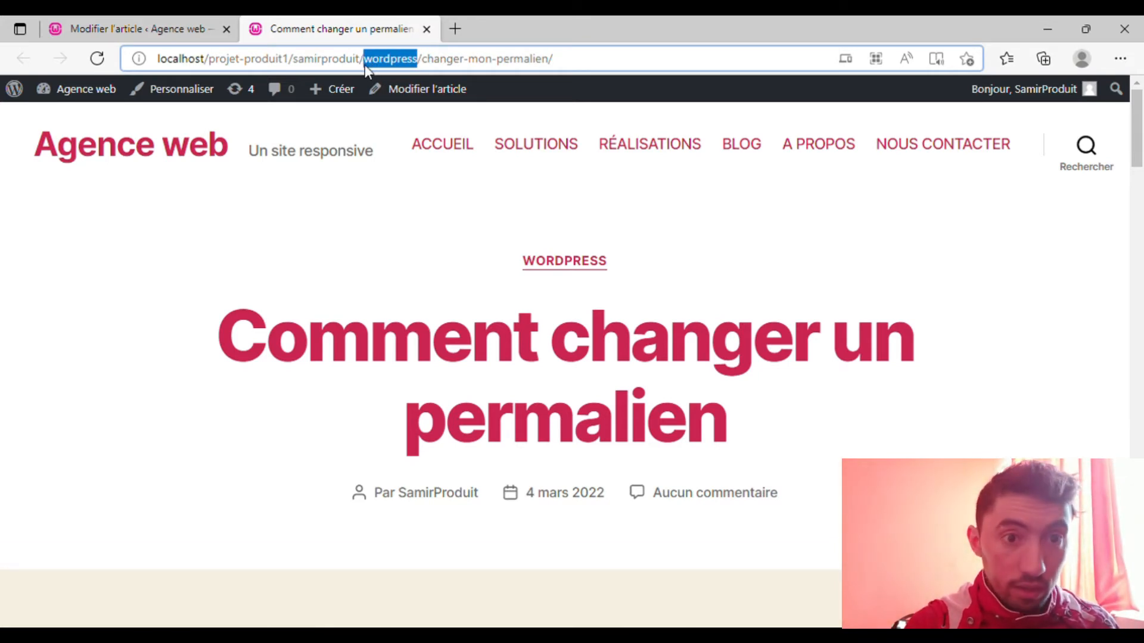
drag(567, 60, 216, 70)
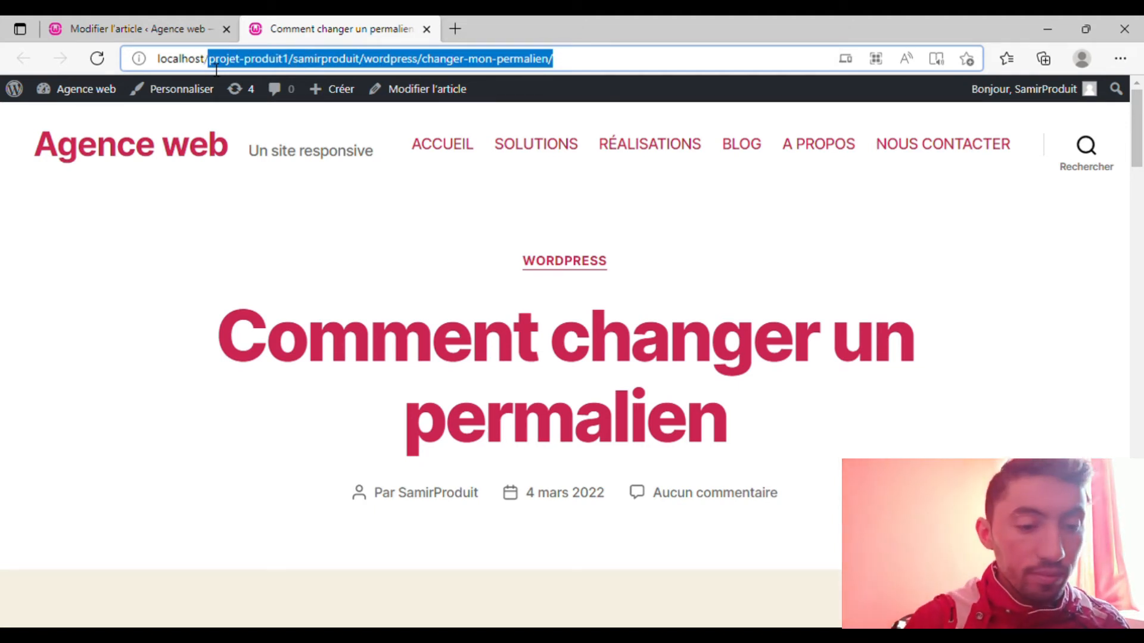
click(280, 197)
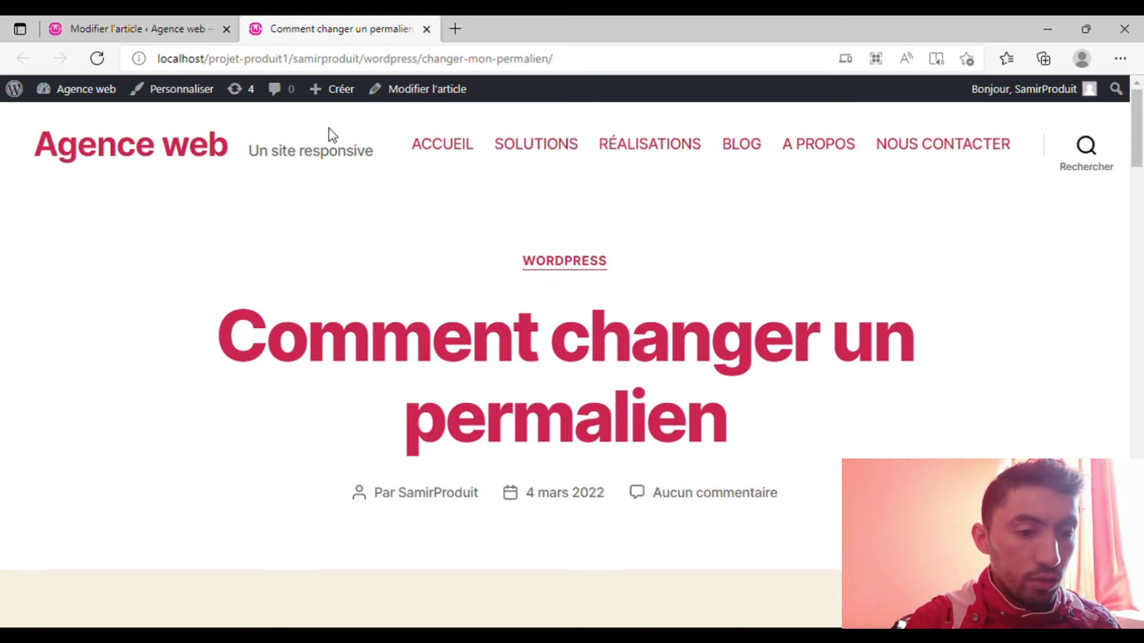
click(142, 26)
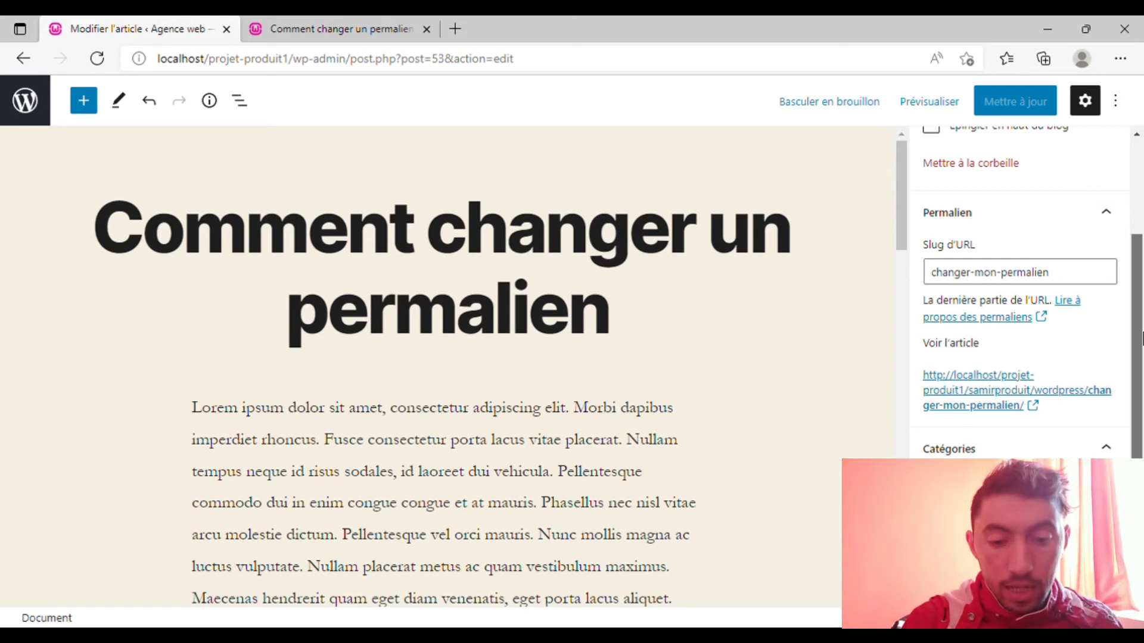
Step: Replace the article's category WordPress with its subcategory Url and update the article
drag(1142, 338, 1124, 397)
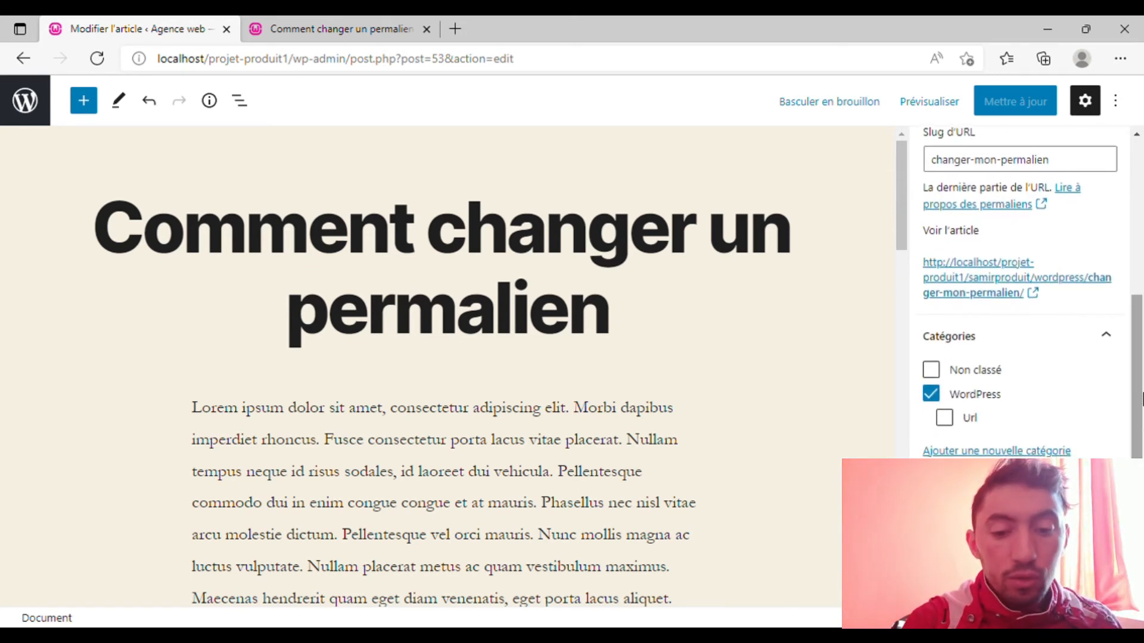
click(946, 419)
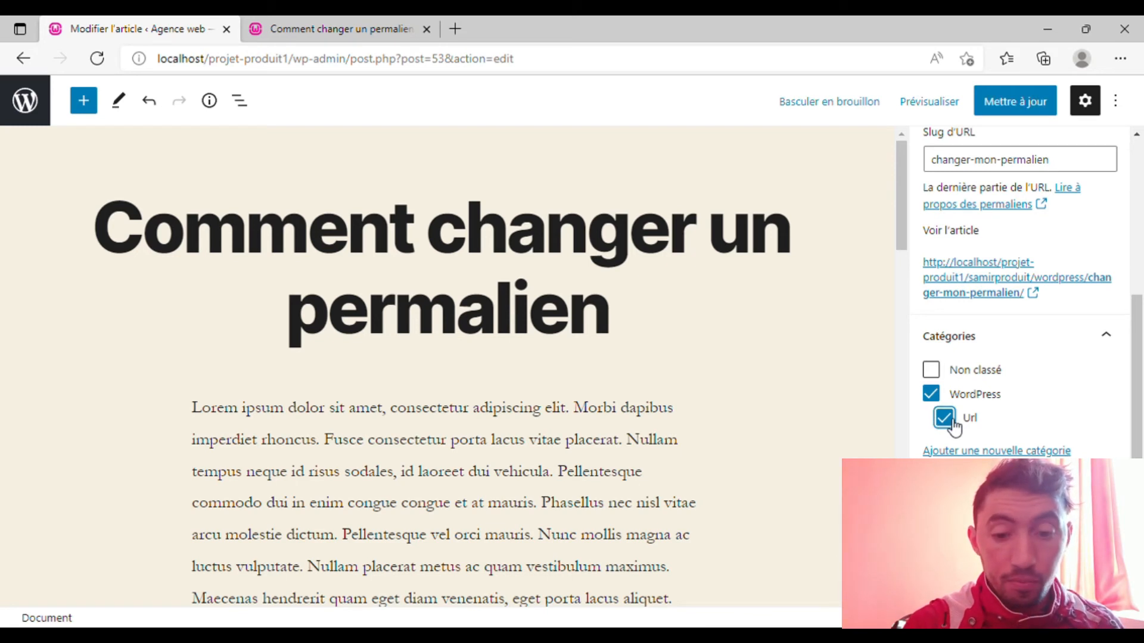
click(933, 396)
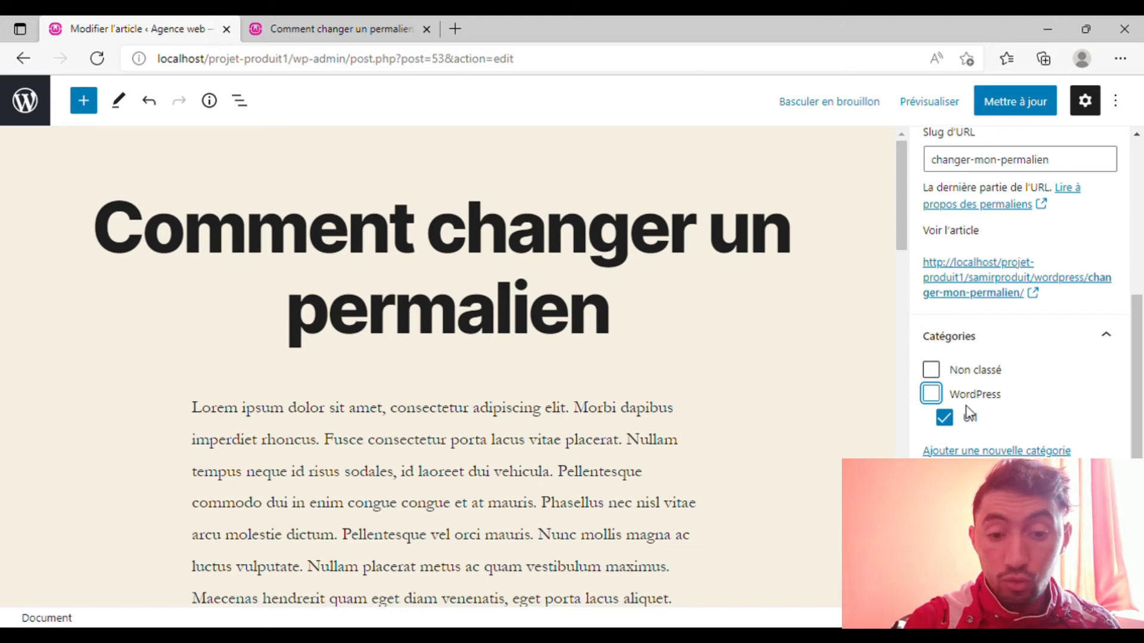
click(365, 22)
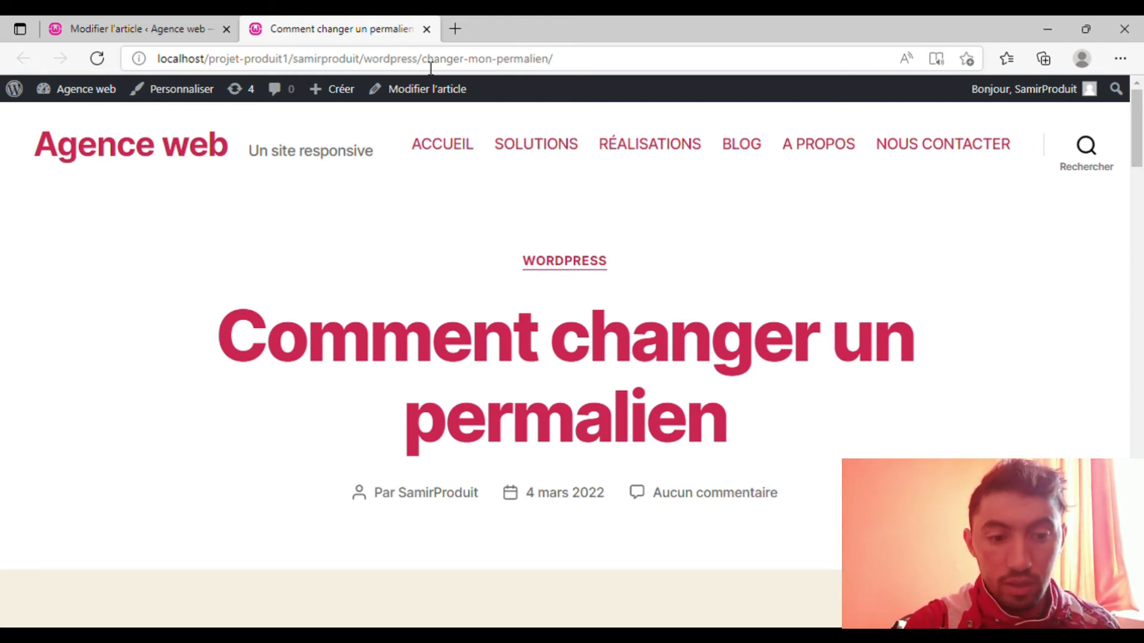
click(198, 28)
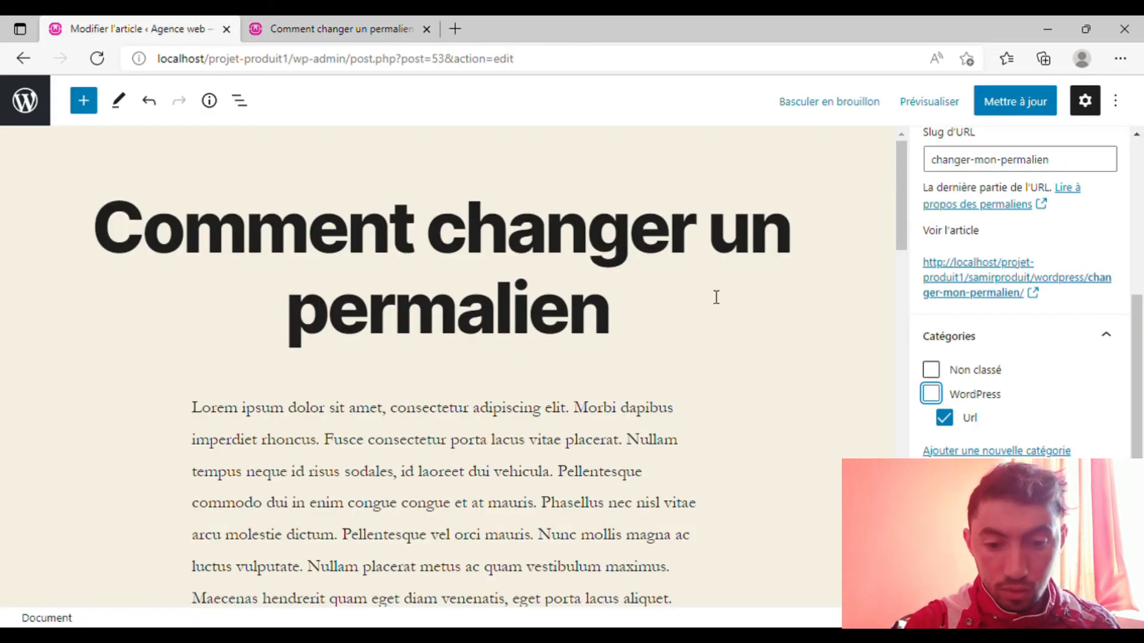
mouse_move(1140, 445)
mouse_down()
mouse_move(1140, 489)
mouse_move(1142, 446)
mouse_up()
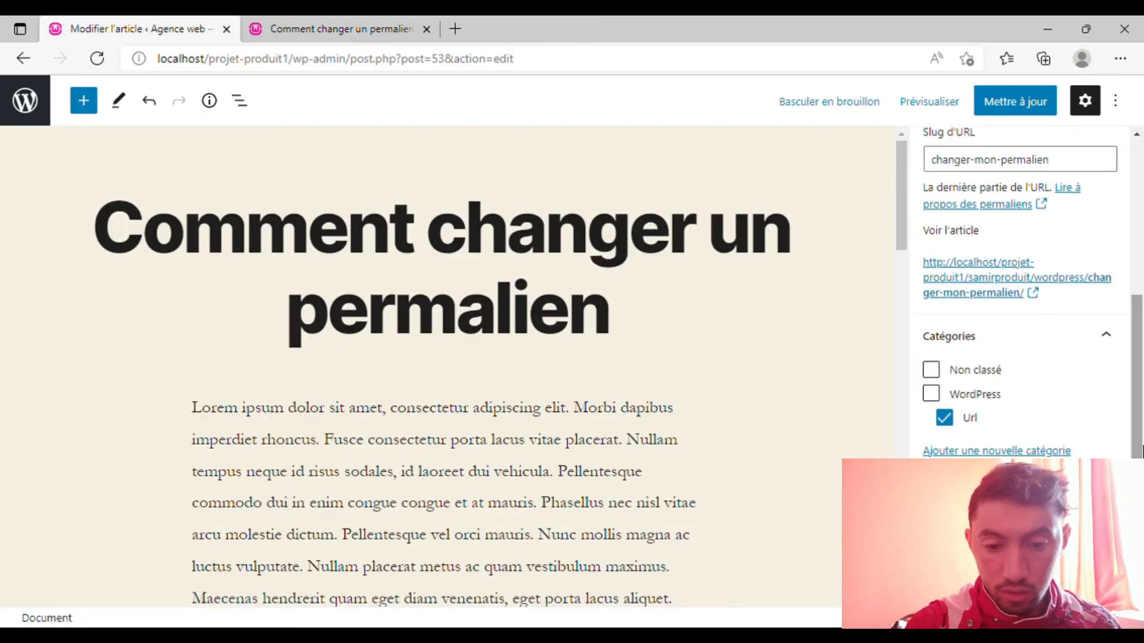
click(1013, 106)
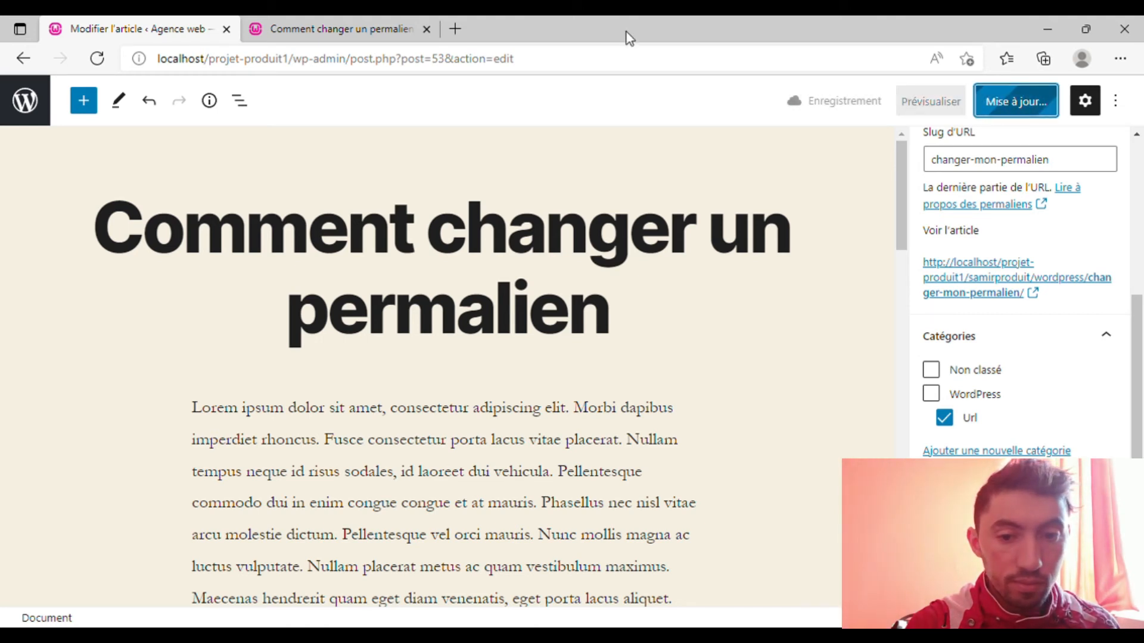
Step: Reload the published article, examine its URL for the parent category and subcategory parts, and return to the article editor
click(386, 24)
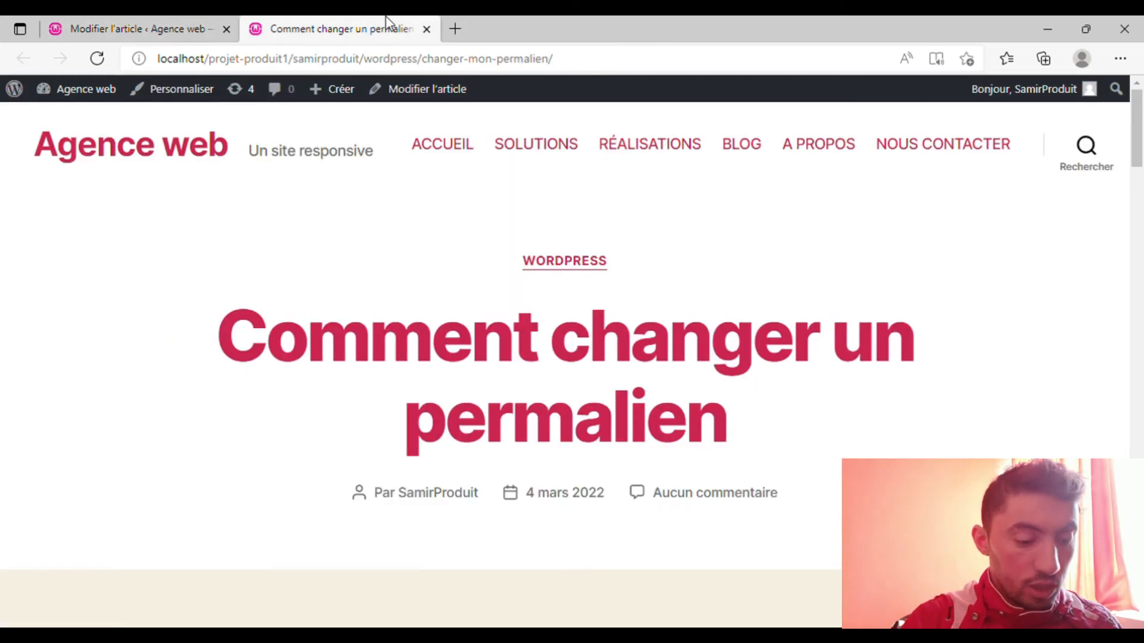
key(F5)
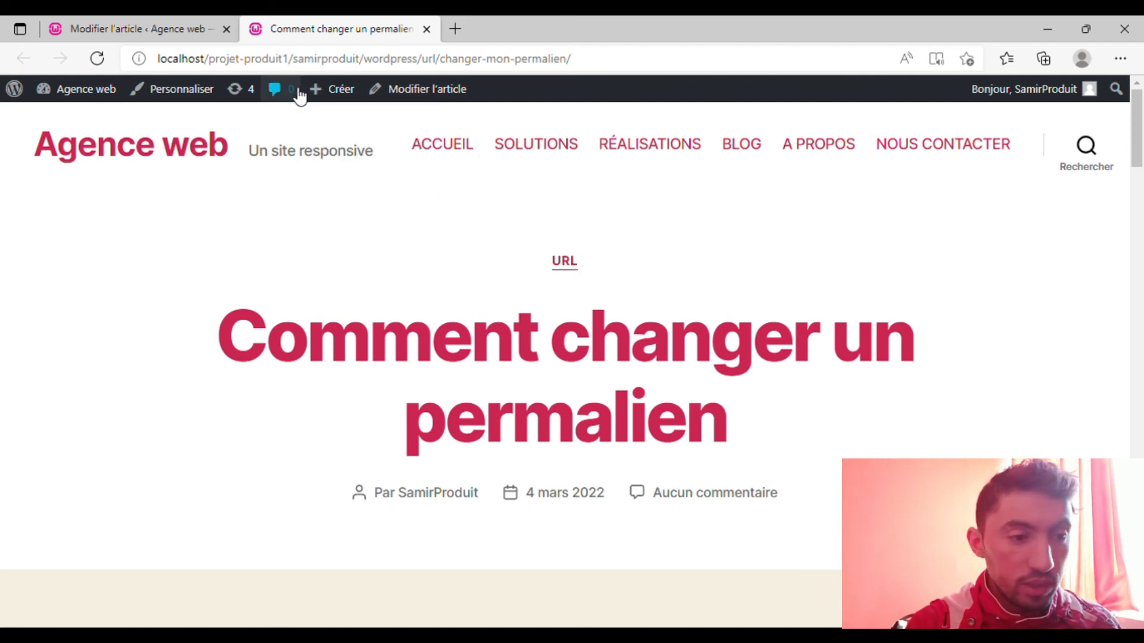
click(200, 24)
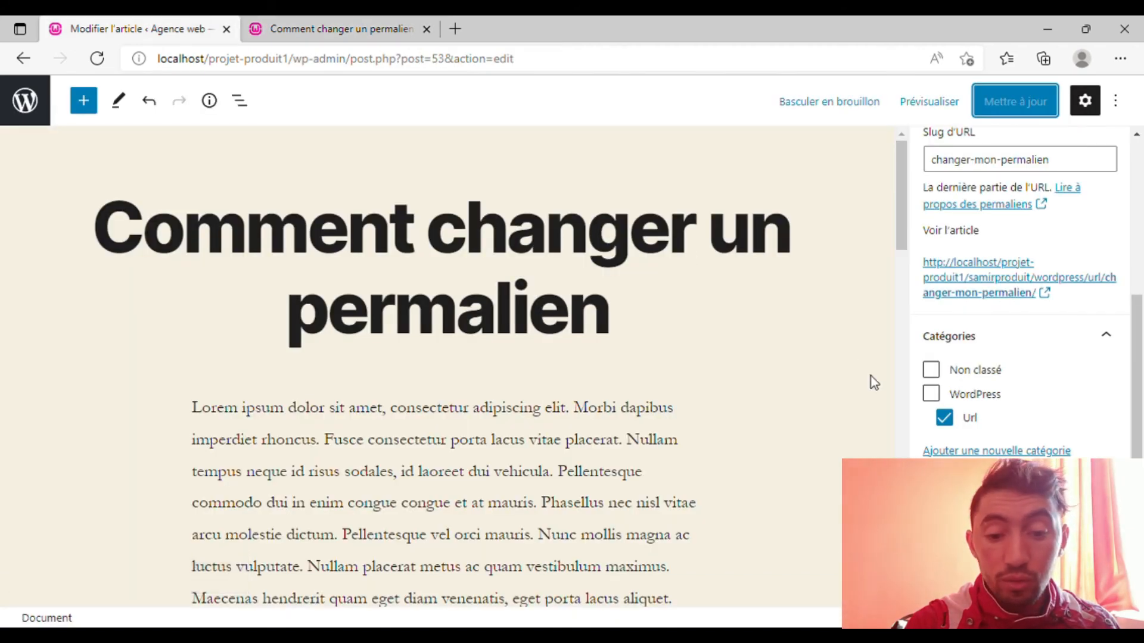